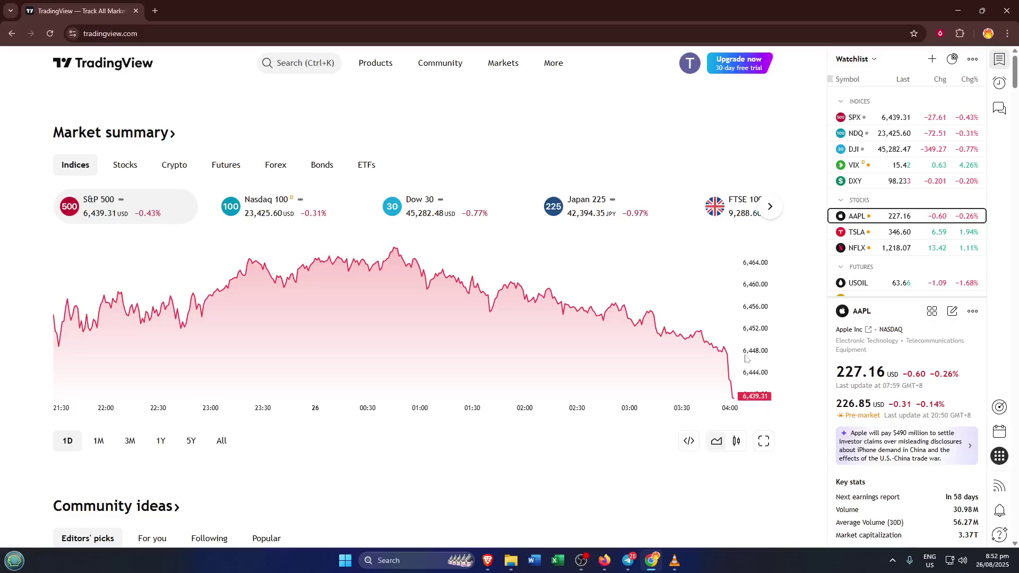
# Load Tesla (TSLA) from the Watchlist to show its overview page and details
pyautogui.click(916, 239)
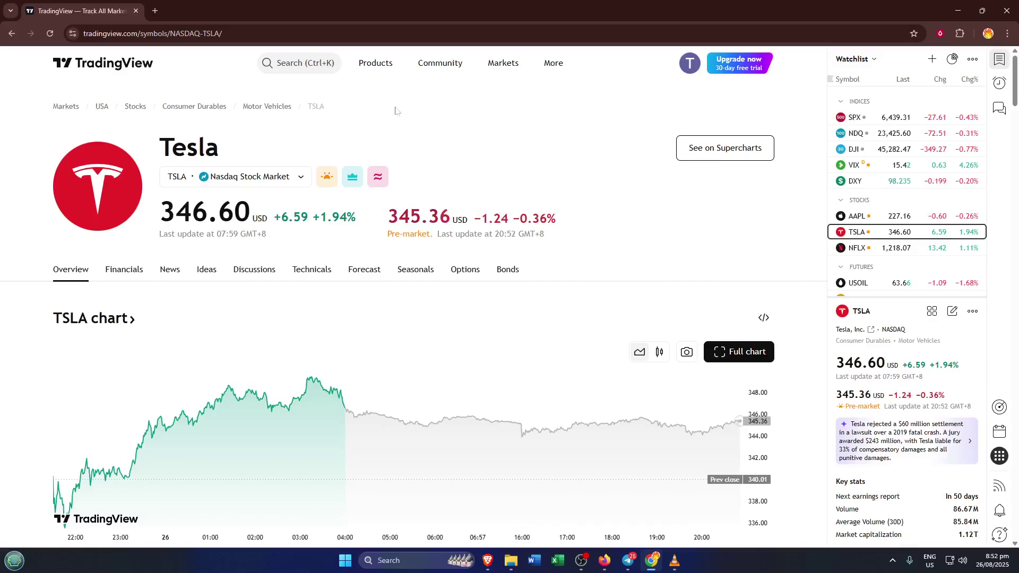
pyautogui.moveTo(376, 63)
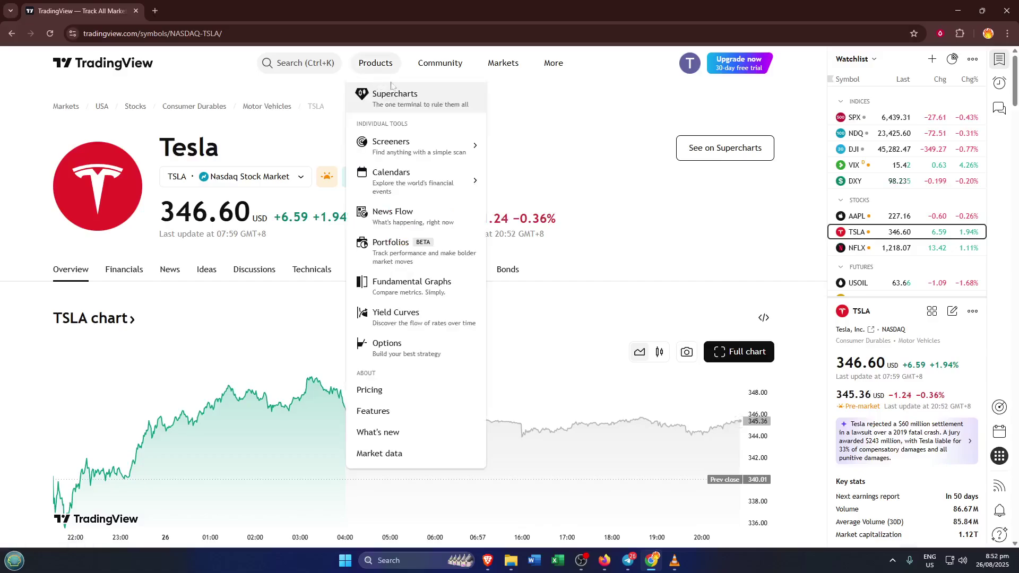
# Open Supercharts from the Products menu to show the ETHUSD daily chart
pyautogui.click(380, 67)
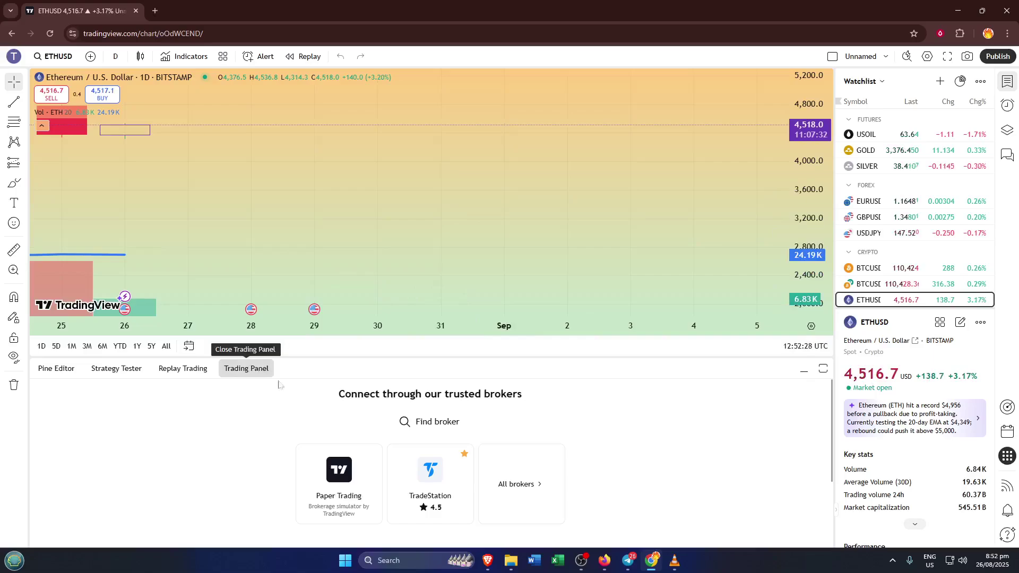
pyautogui.scroll(-1, 295, 427)
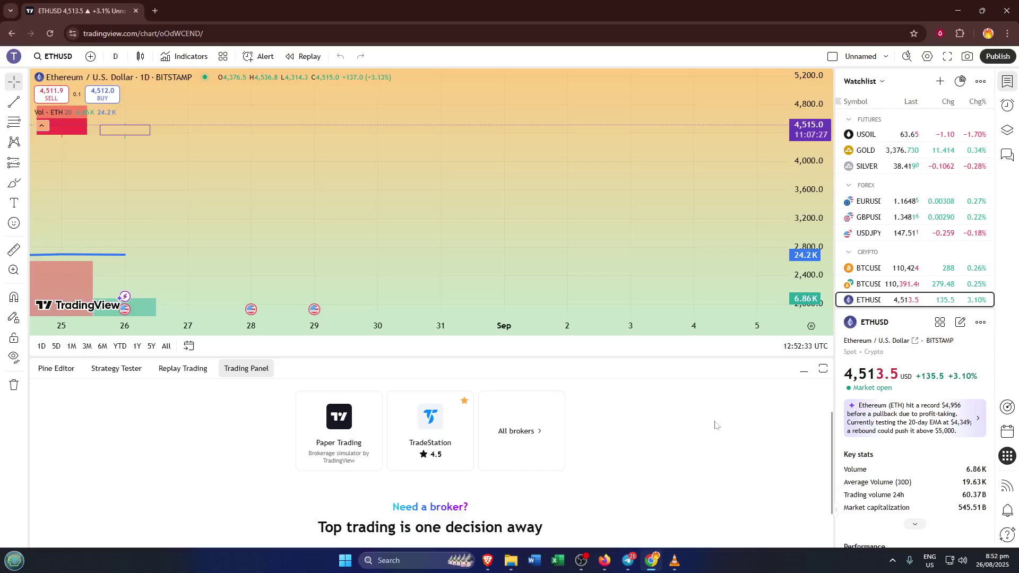
# Expand the Trading Panel's All brokers card to list WhiteBIT, Bybit, Binance, OKX and more
pyautogui.click(534, 441)
pyautogui.scroll(-1, 621, 430)
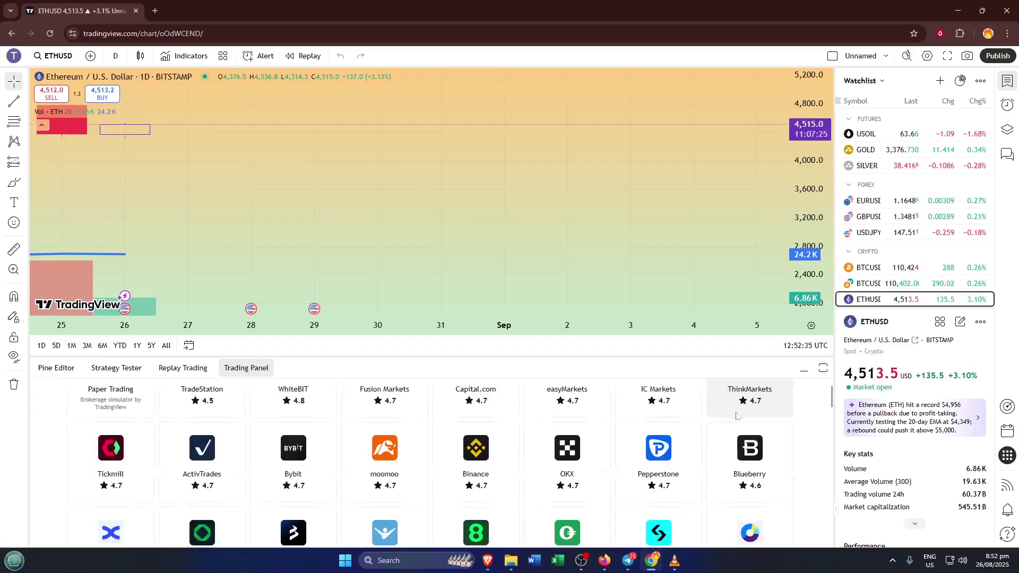
pyautogui.scroll(1, 769, 417)
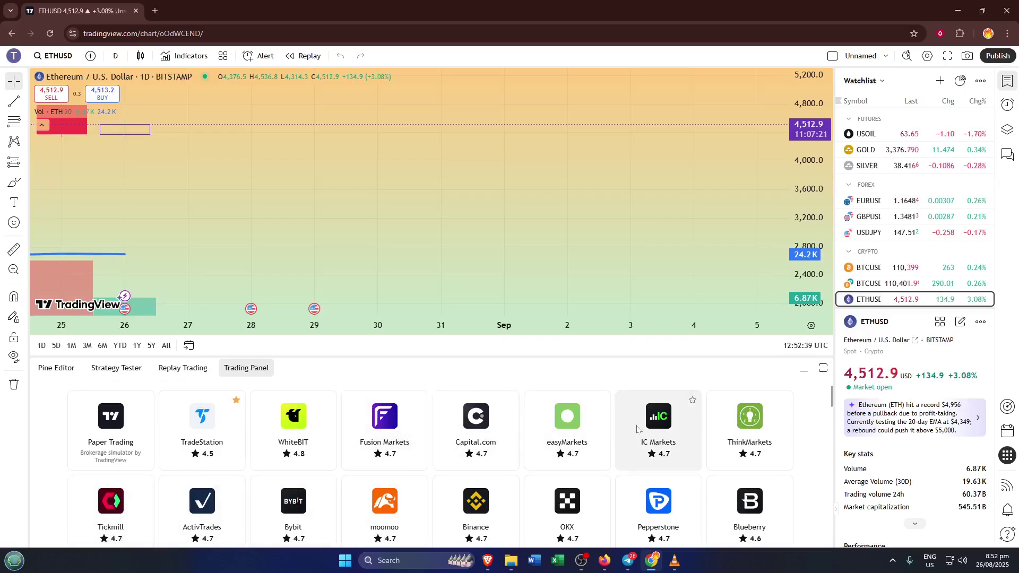
pyautogui.scroll(-1, 756, 454)
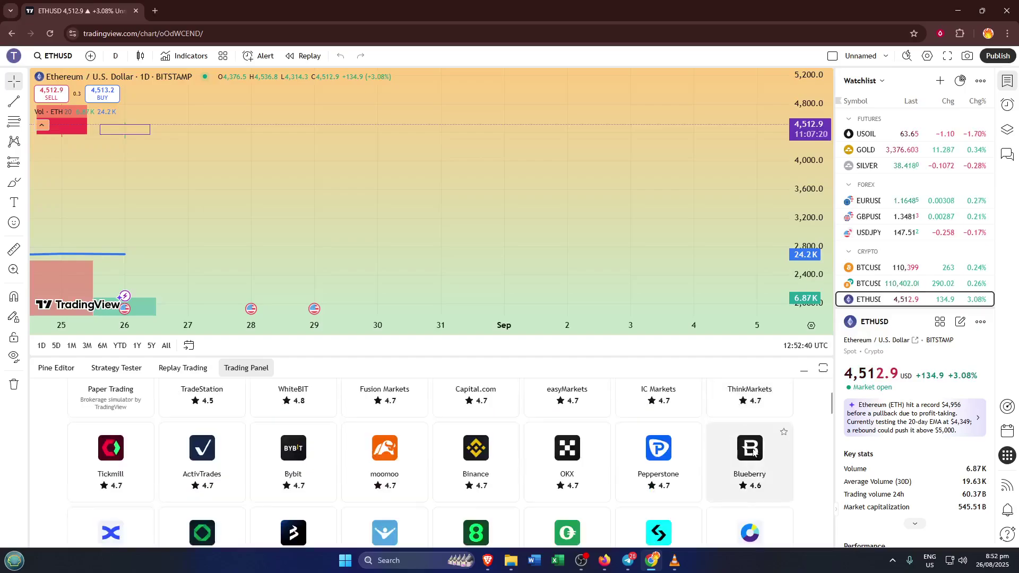
pyautogui.scroll(-1, 736, 478)
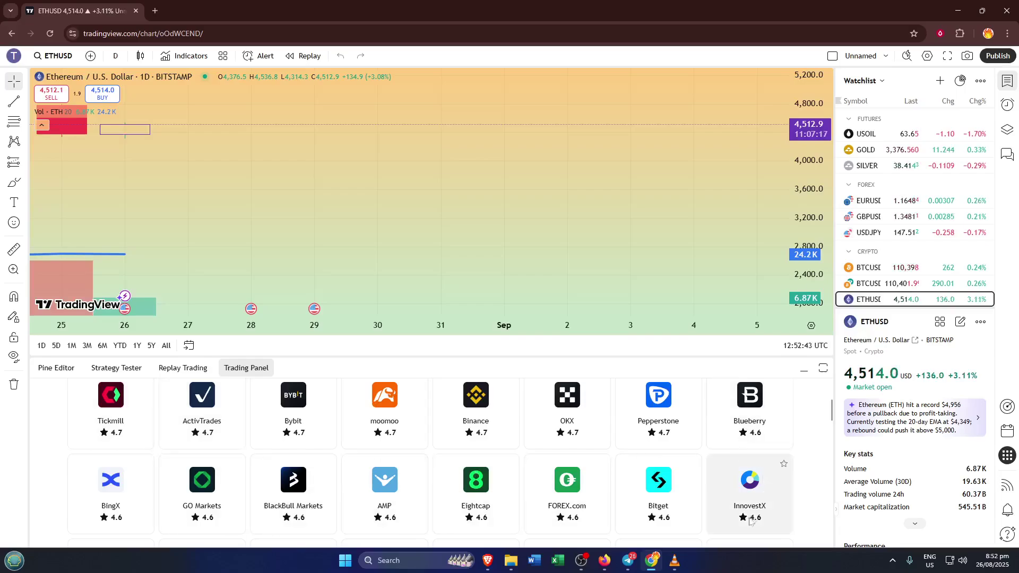
pyautogui.scroll(-1, 751, 521)
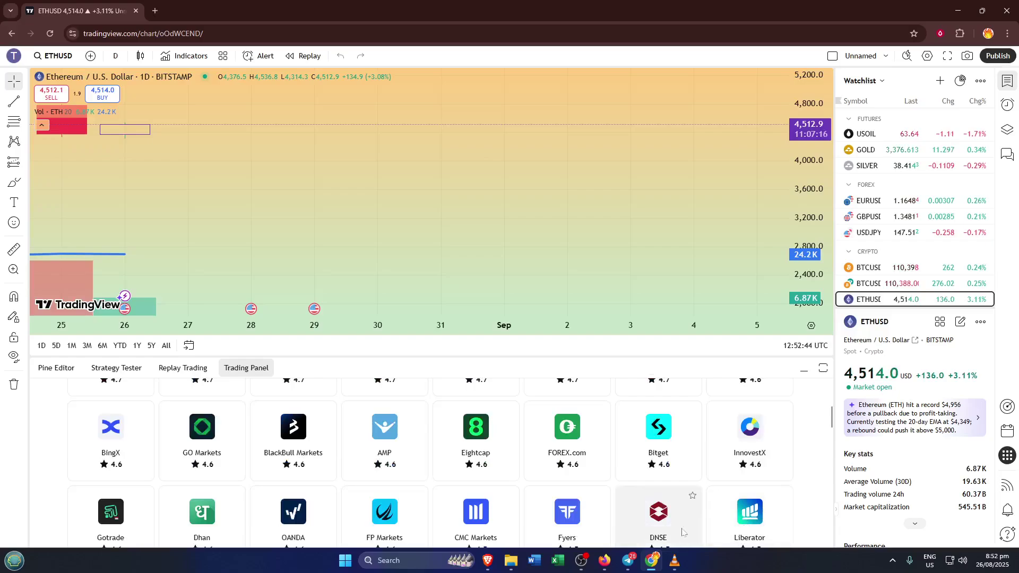
pyautogui.scroll(-1, 681, 532)
pyautogui.scroll(-1, 682, 532)
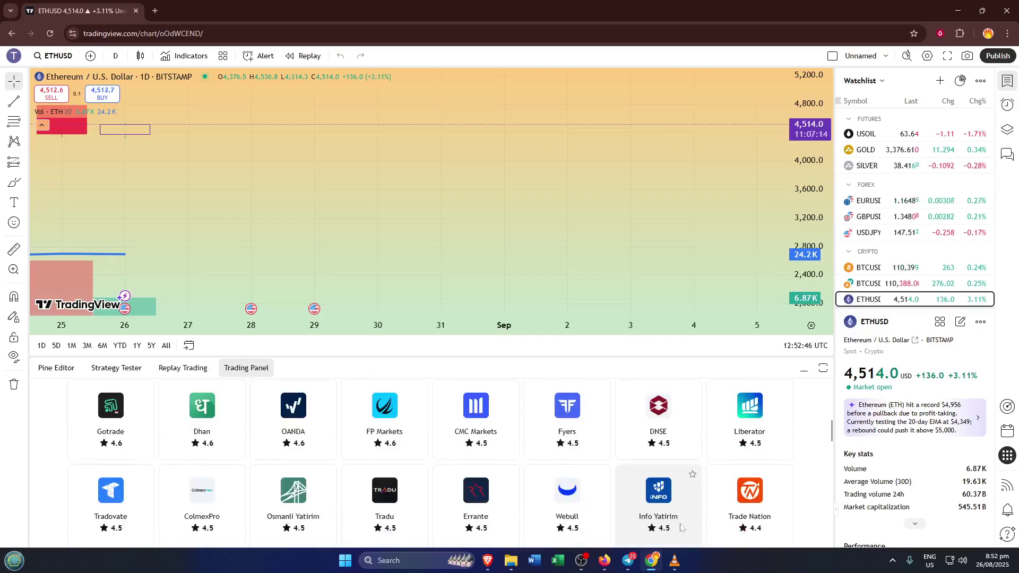
pyautogui.scroll(-1, 681, 527)
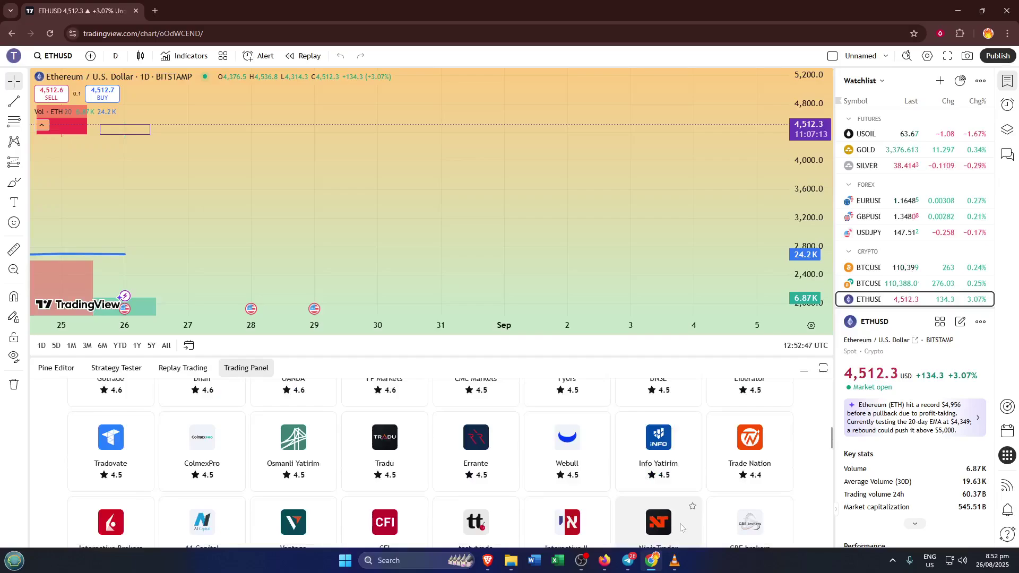
pyautogui.scroll(-1, 681, 528)
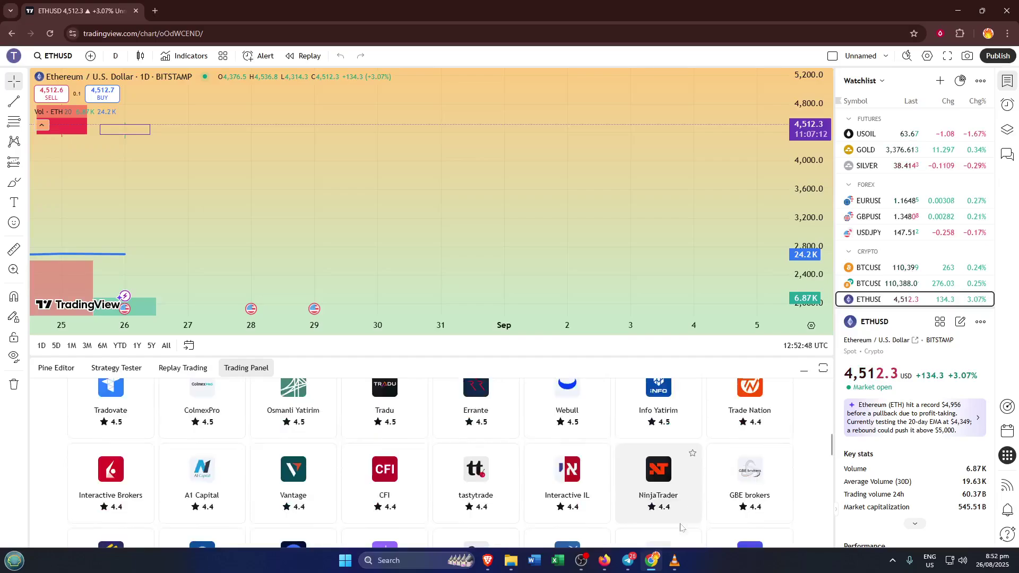
pyautogui.scroll(-1, 681, 528)
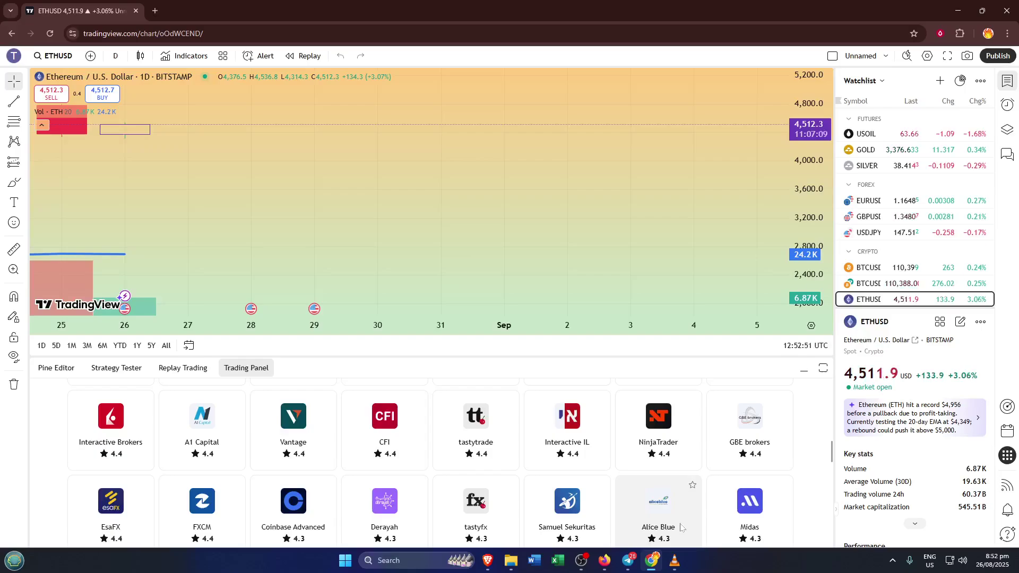
pyautogui.scroll(-1, 680, 528)
pyautogui.scroll(-1, 681, 527)
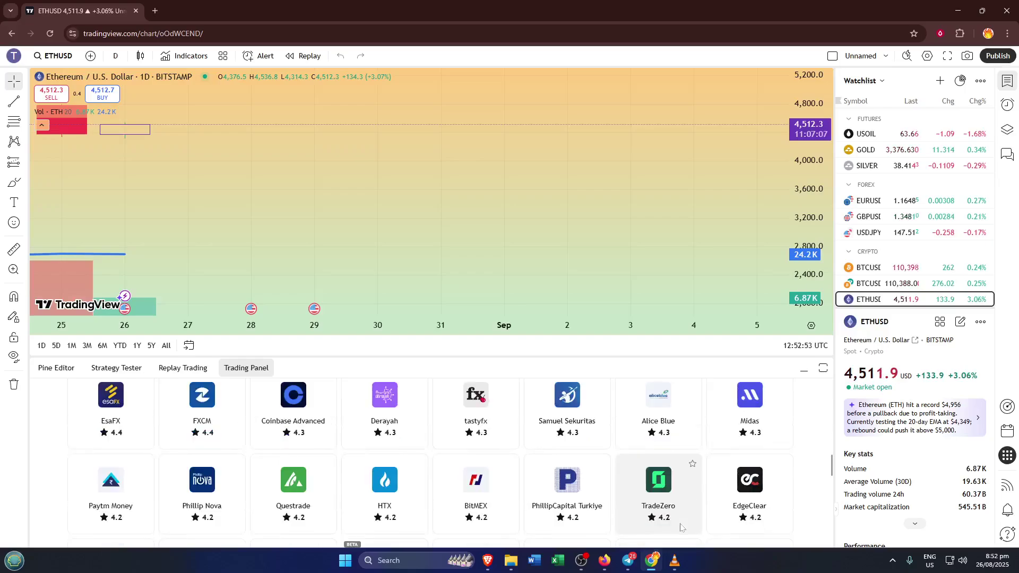
pyautogui.scroll(-2, 681, 528)
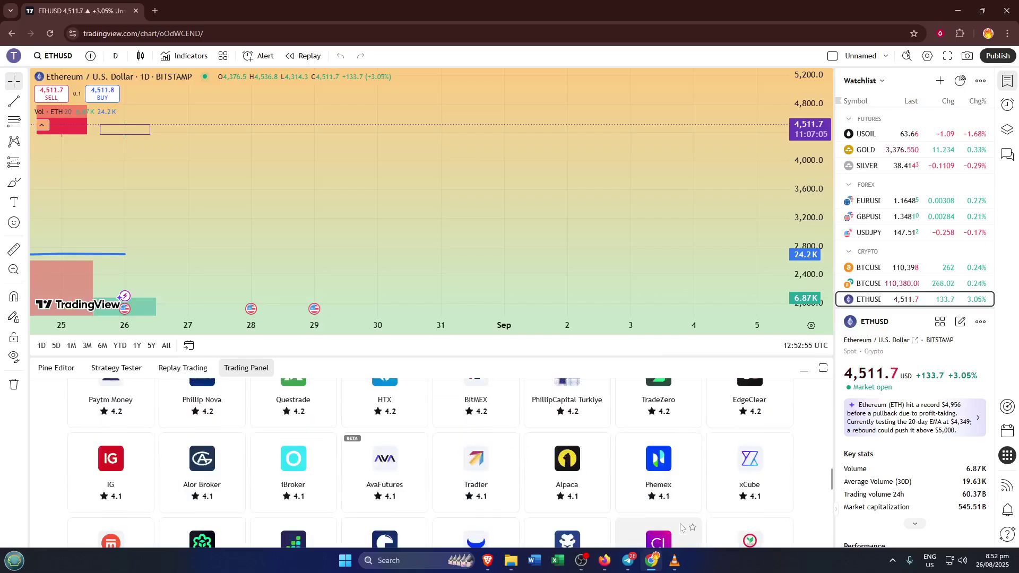
pyautogui.scroll(-1, 681, 528)
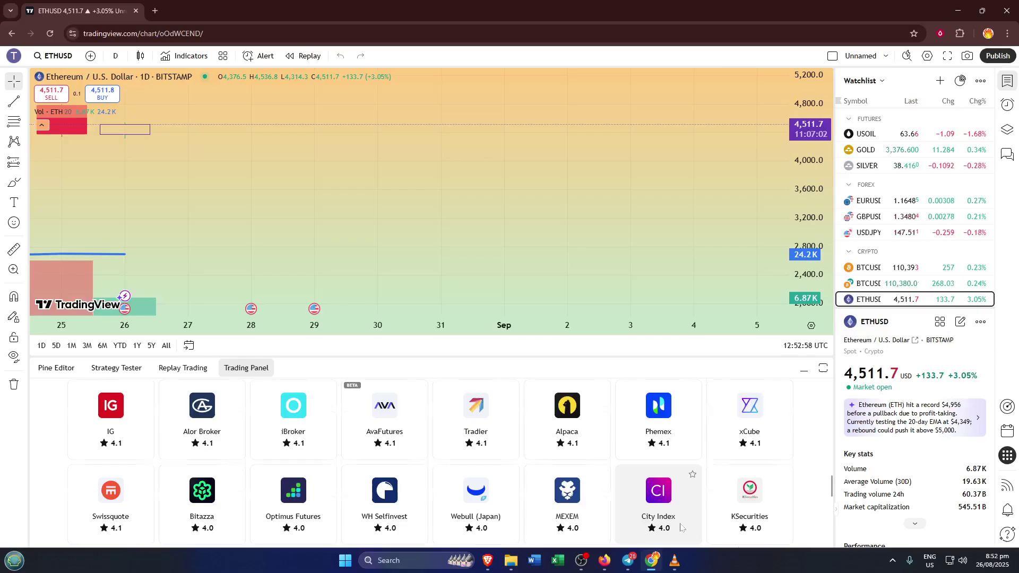
pyautogui.scroll(-1, 681, 527)
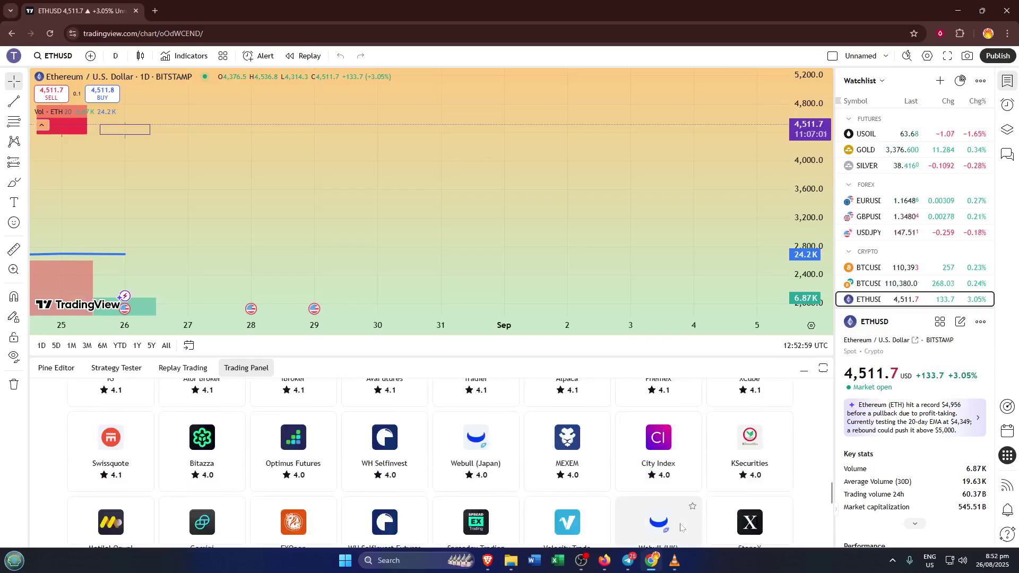
pyautogui.scroll(-1, 681, 527)
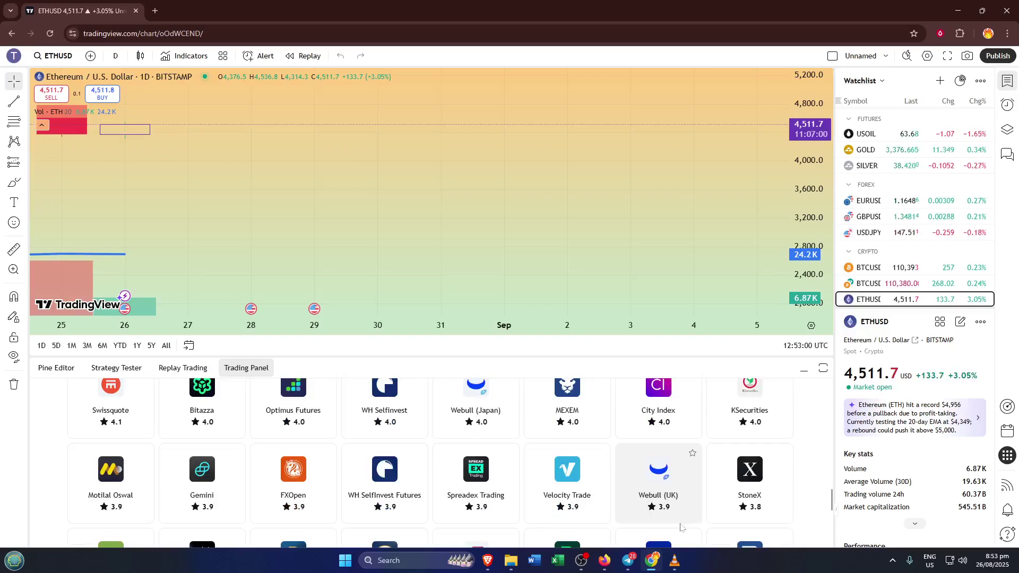
pyautogui.moveTo(659, 542)
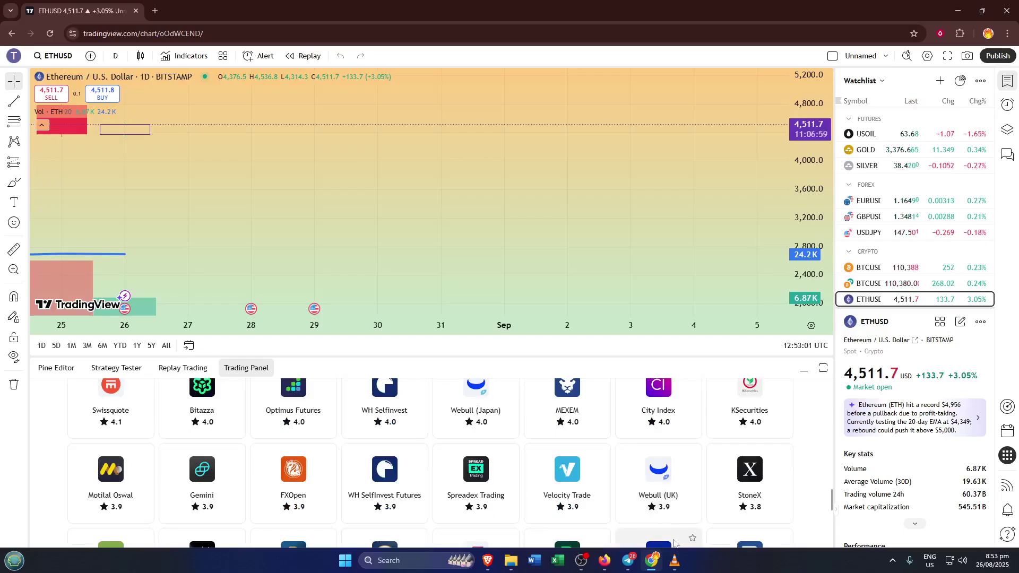
pyautogui.scroll(-2, 675, 544)
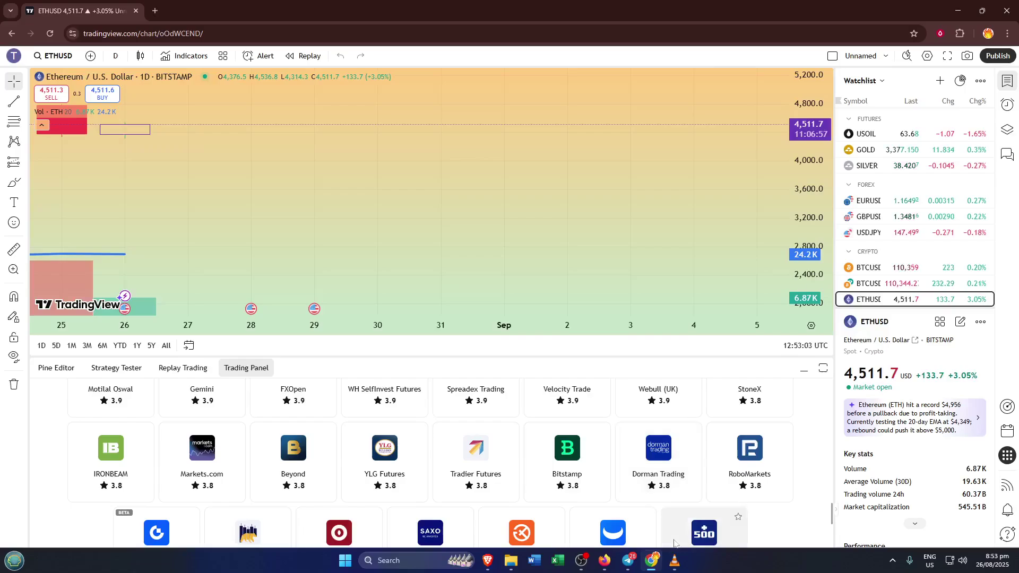
pyautogui.scroll(-1, 674, 543)
pyautogui.scroll(-1, 675, 544)
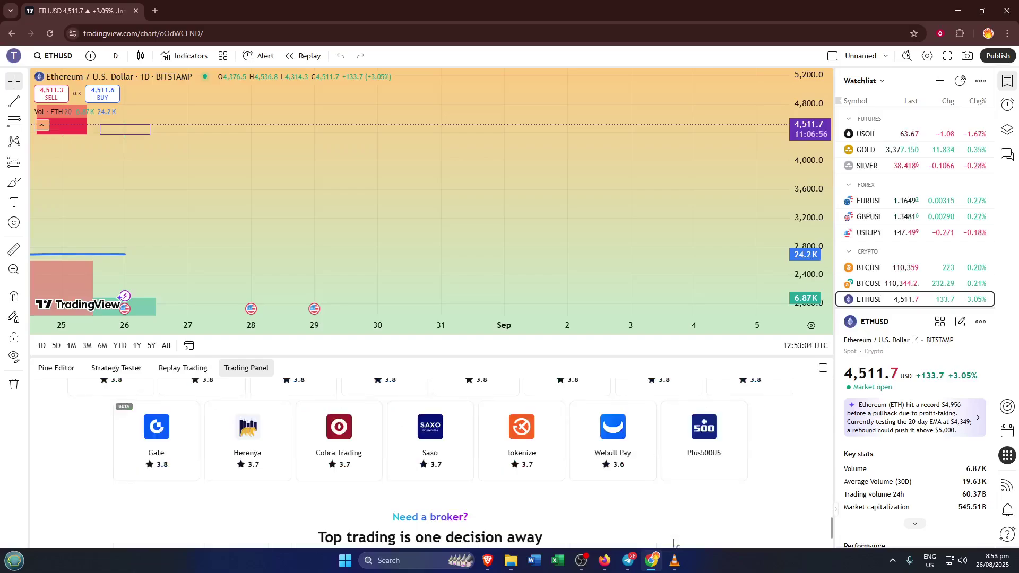